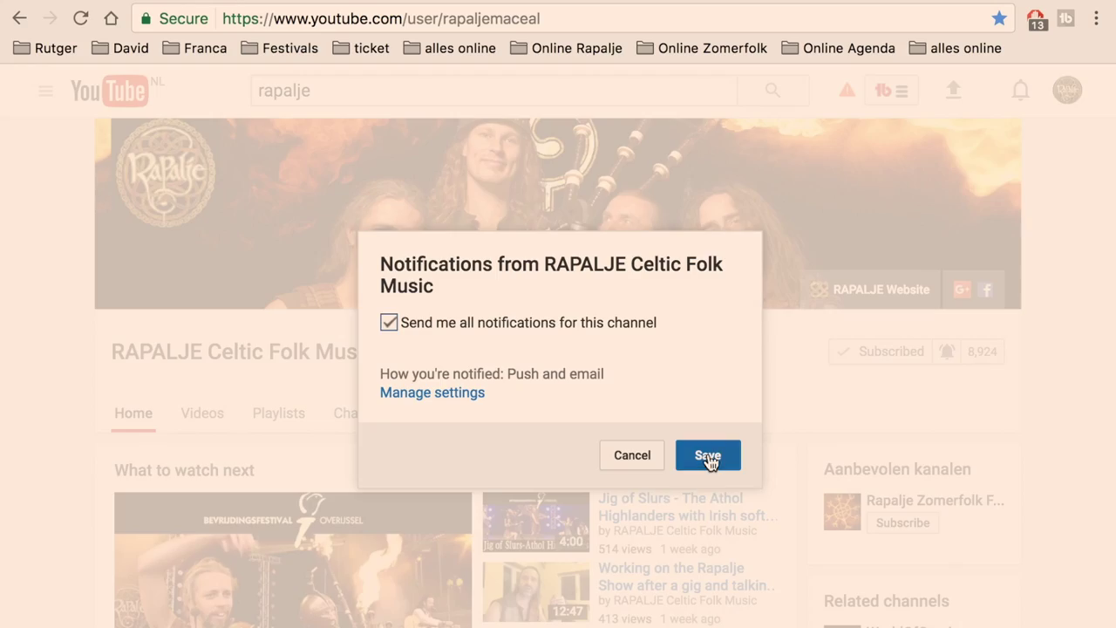
Save the channel's setting to send all notifications and open the Rapalje show episode 4 video
click(706, 454)
scroll(963, 453, down, 10)
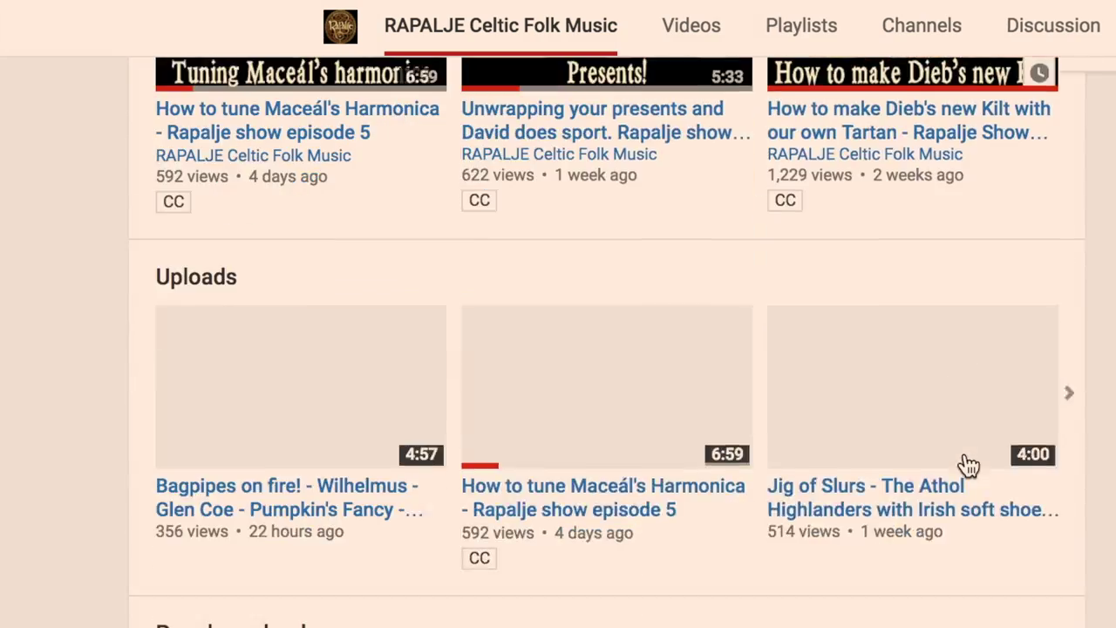
scroll(968, 465, up, 2)
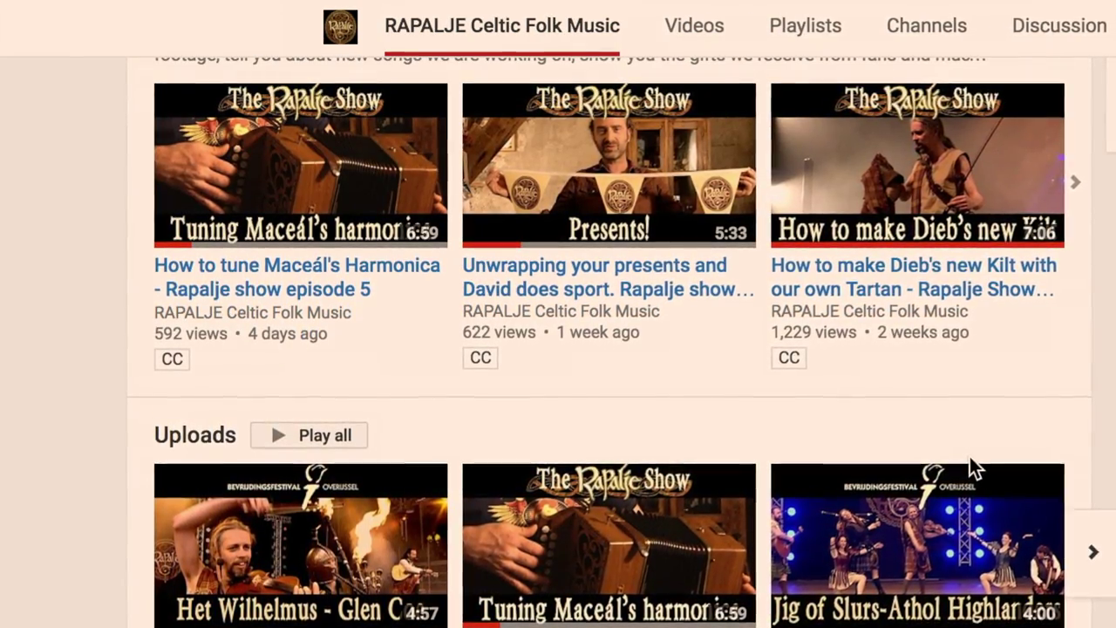
click(635, 213)
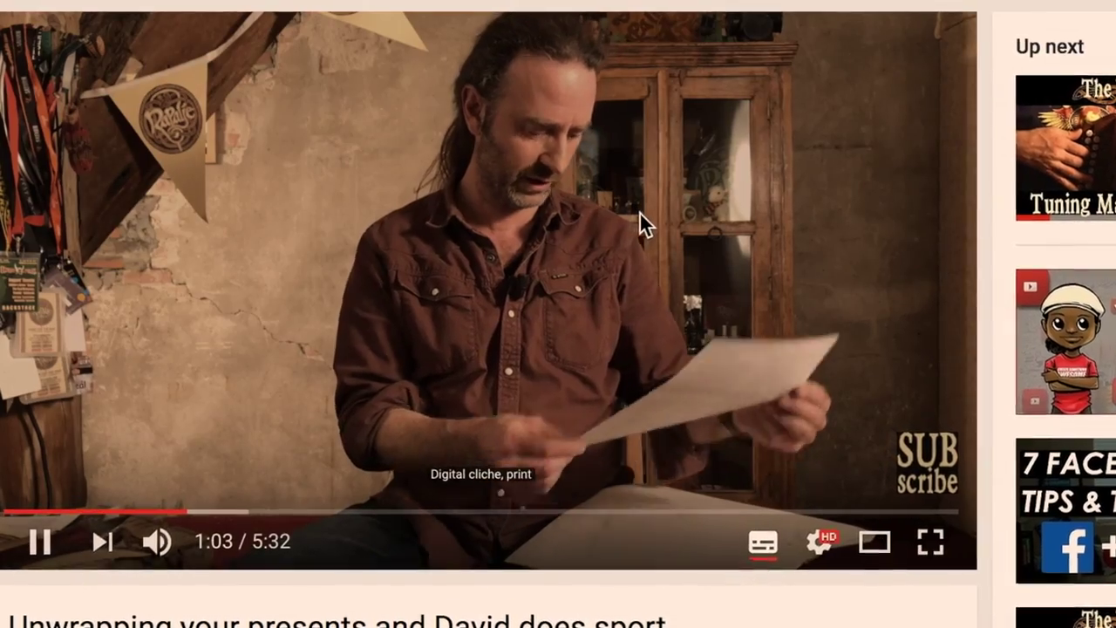
Open the page for adding subtitles to the playing video from its Subtitles/CC settings
scroll(639, 211, down, 2)
scroll(642, 213, up, 2)
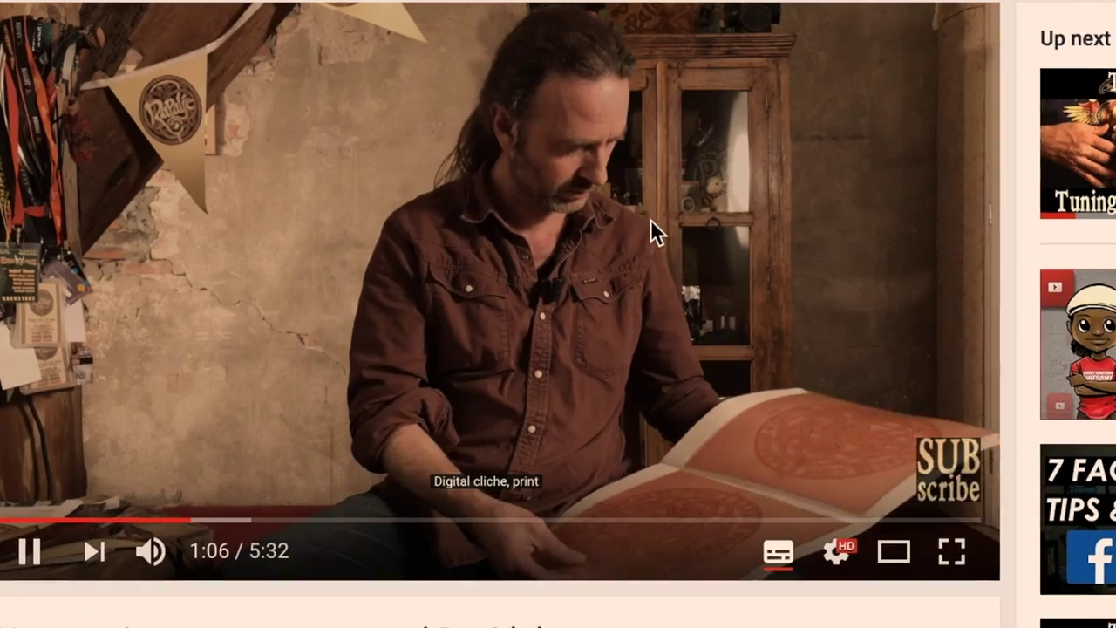
scroll(650, 219, down, 4)
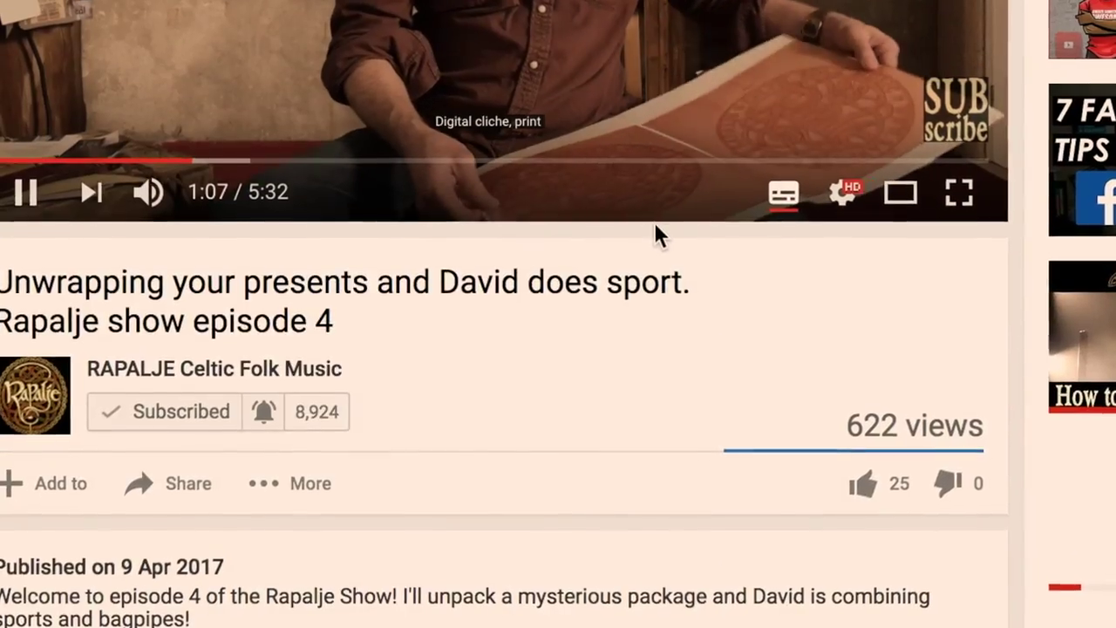
scroll(655, 232, up, 4)
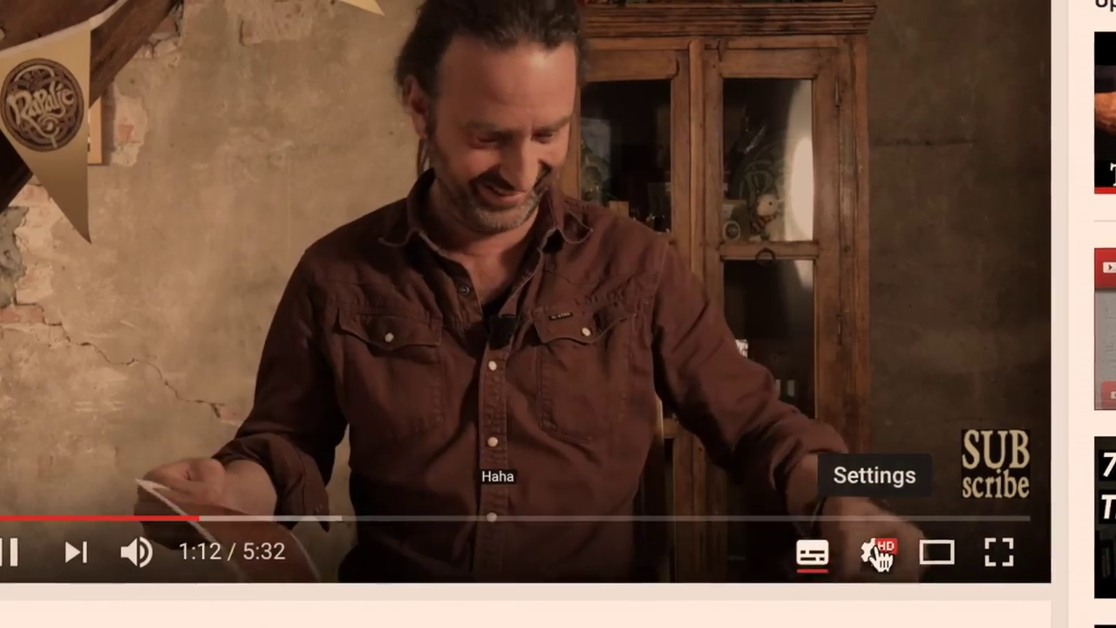
click(869, 542)
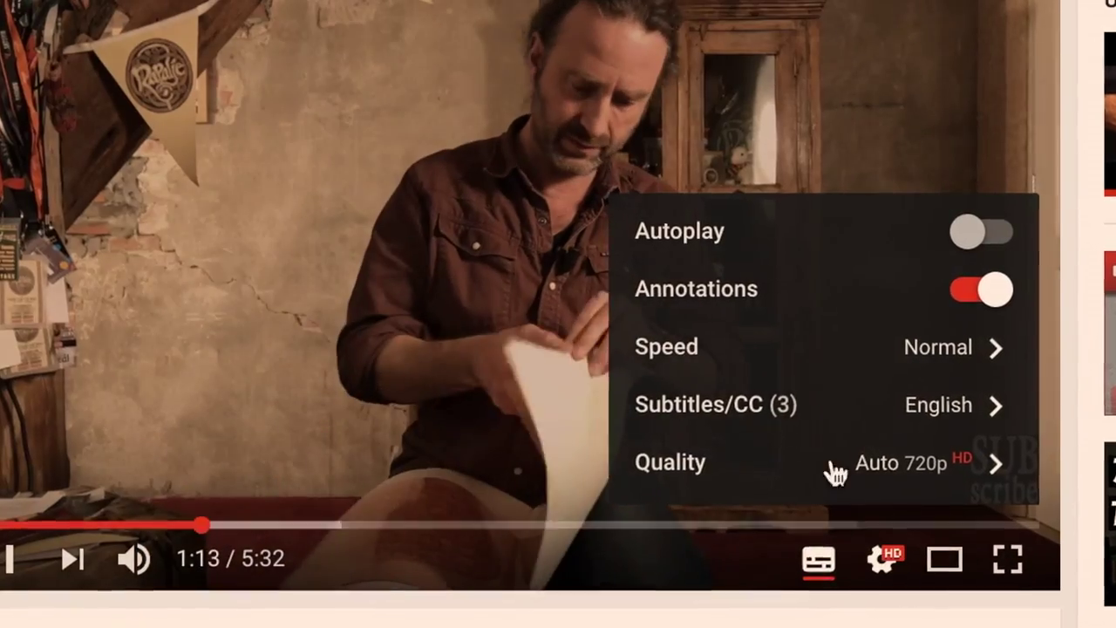
click(877, 410)
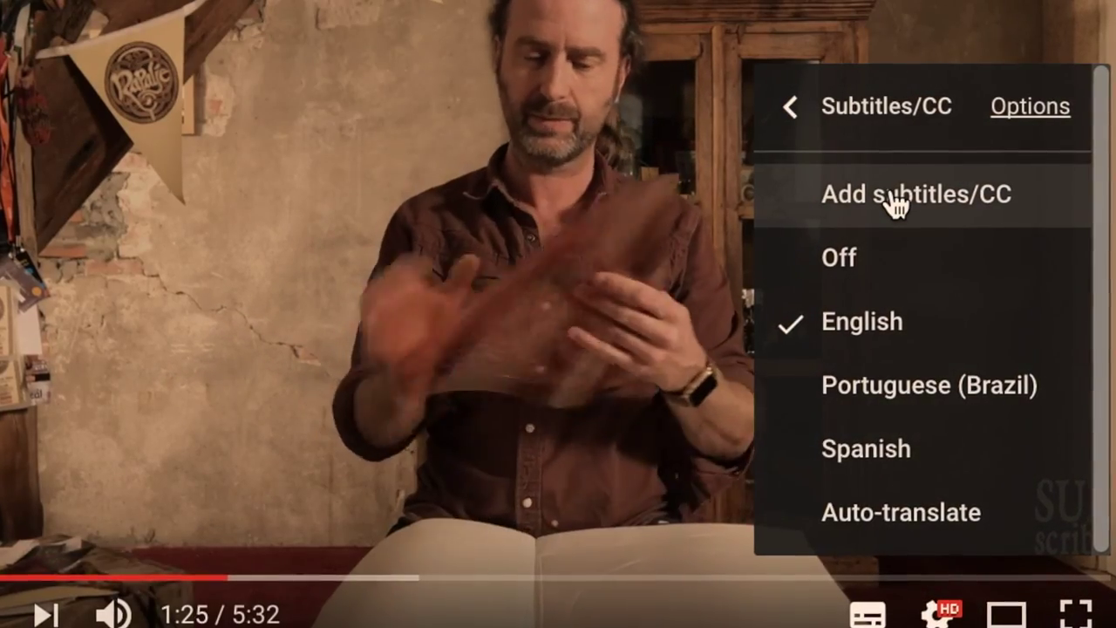
click(895, 205)
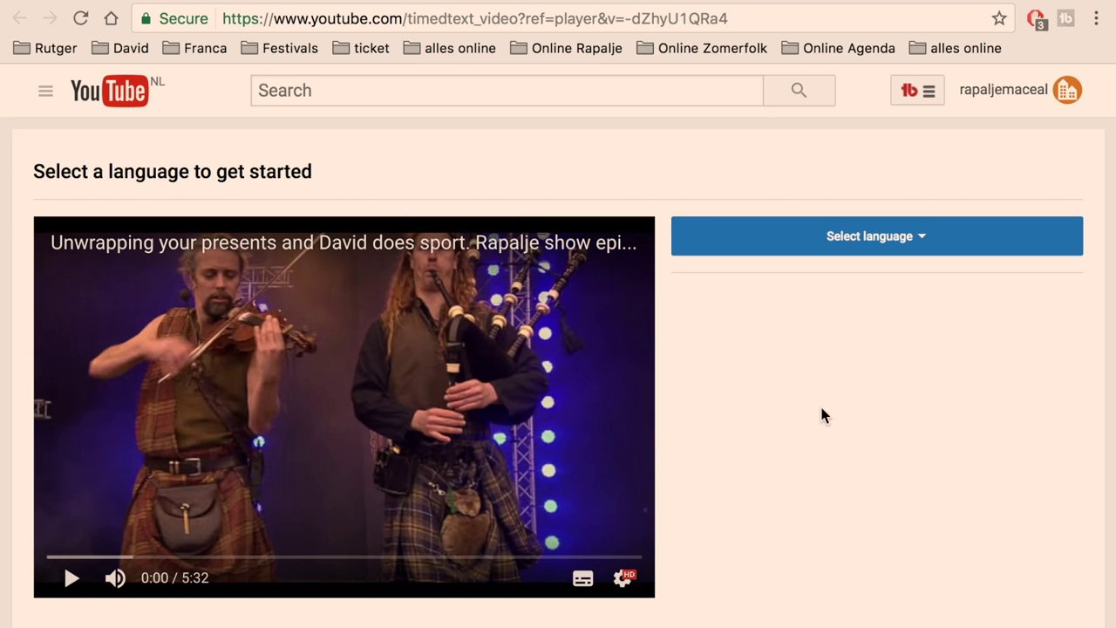
Search the languages for "dut" and choose Dutch as the subtitle translation language
scroll(822, 414, down, 3)
click(881, 115)
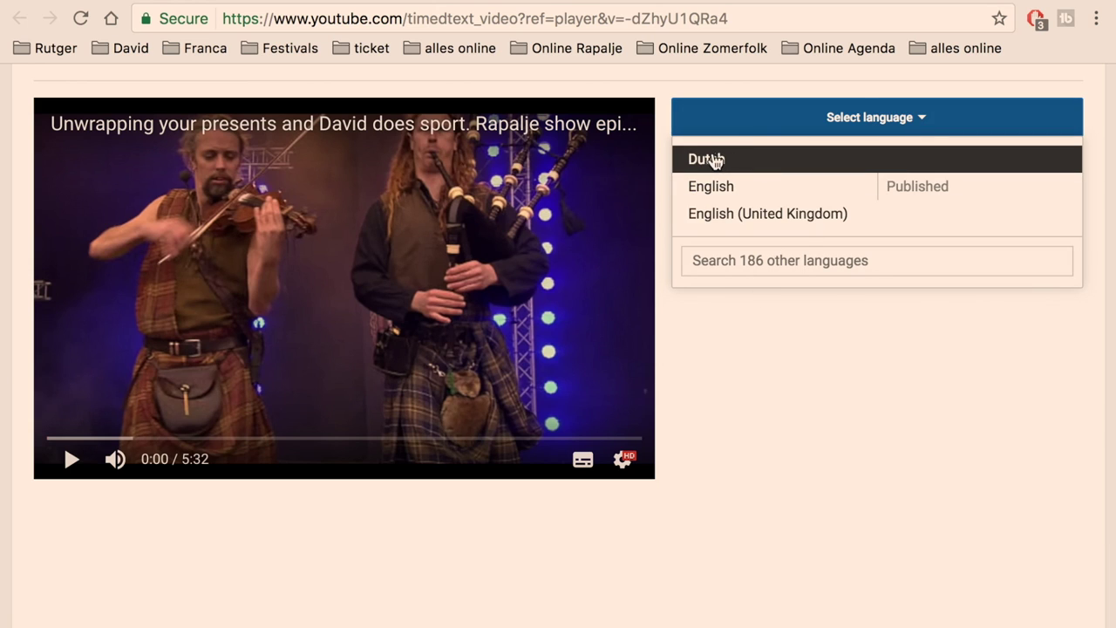
click(753, 265)
text(dut)
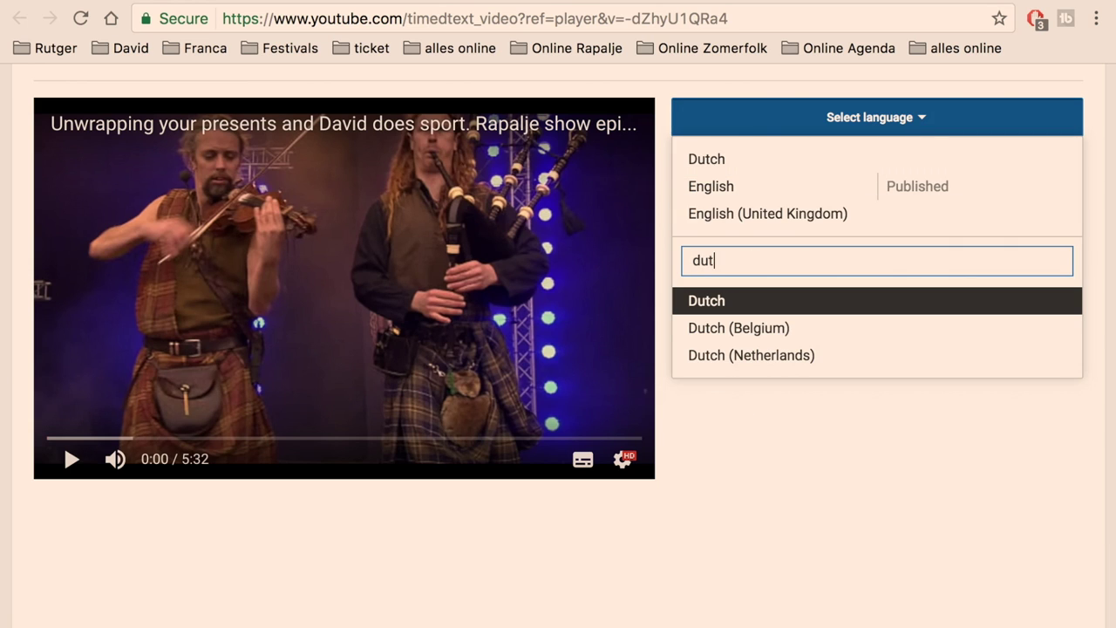
key(Return)
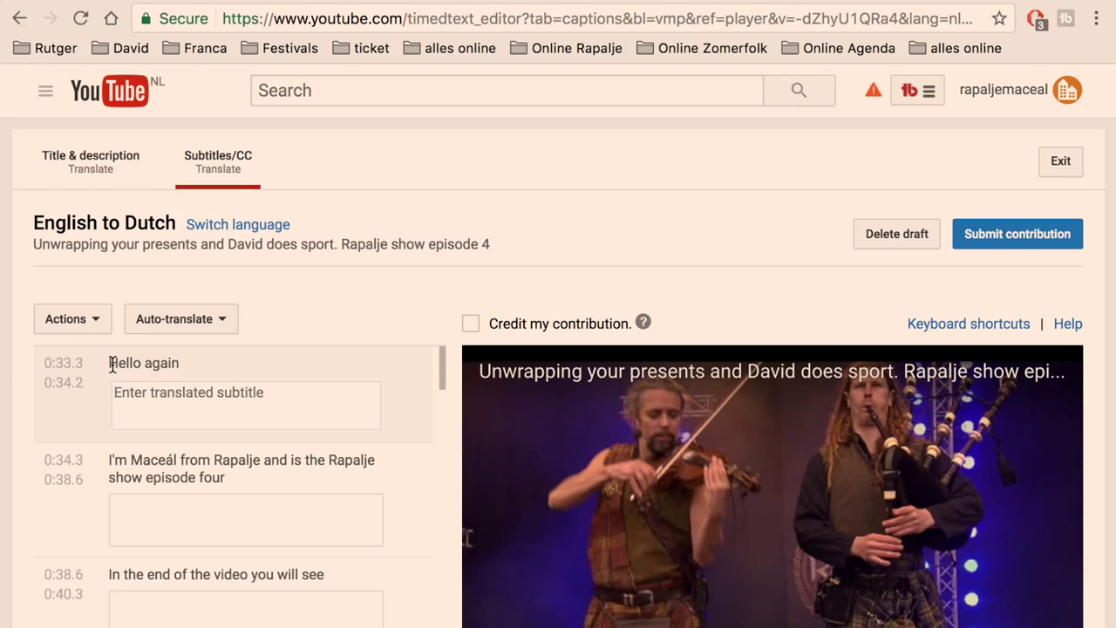
Translate the first subtitle, "Hello again", as "Hallo alweer"
click(156, 399)
text(Hallo)
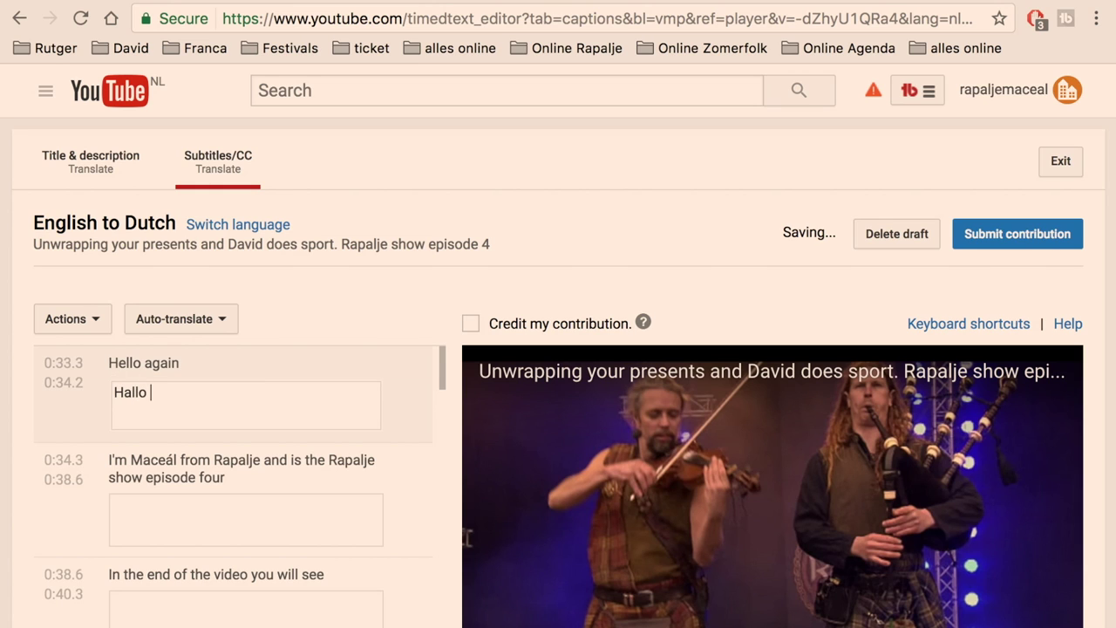
text( alweer)
Translate the second subtitle as "Ik ben Maceál van Rapalje en dit is de Rapalje show aflevering vier"
click(210, 534)
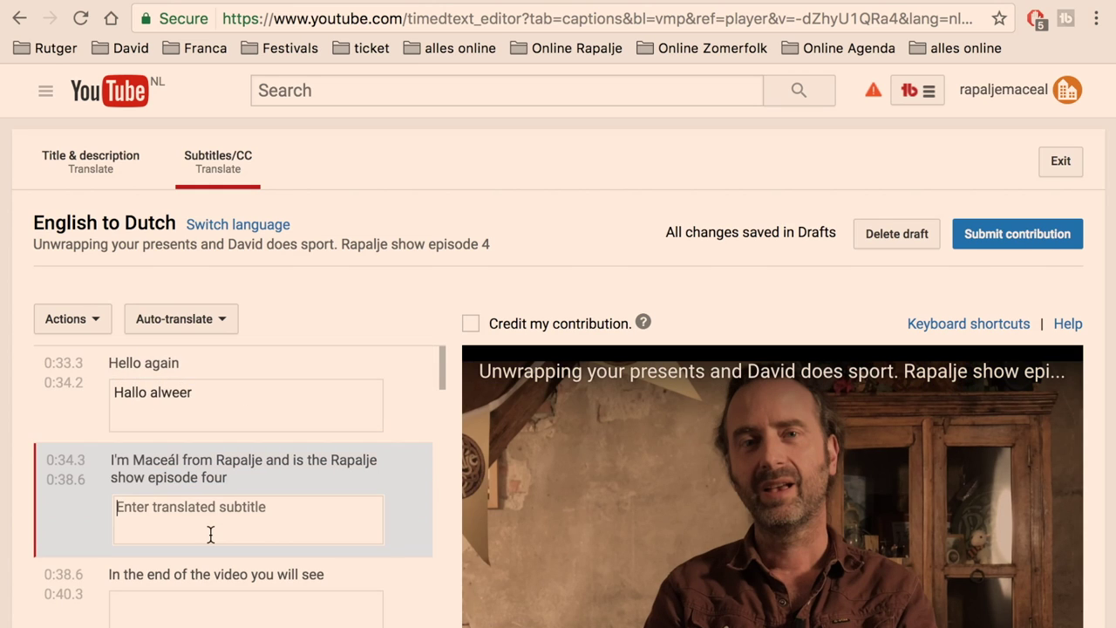
text(Ik ben)
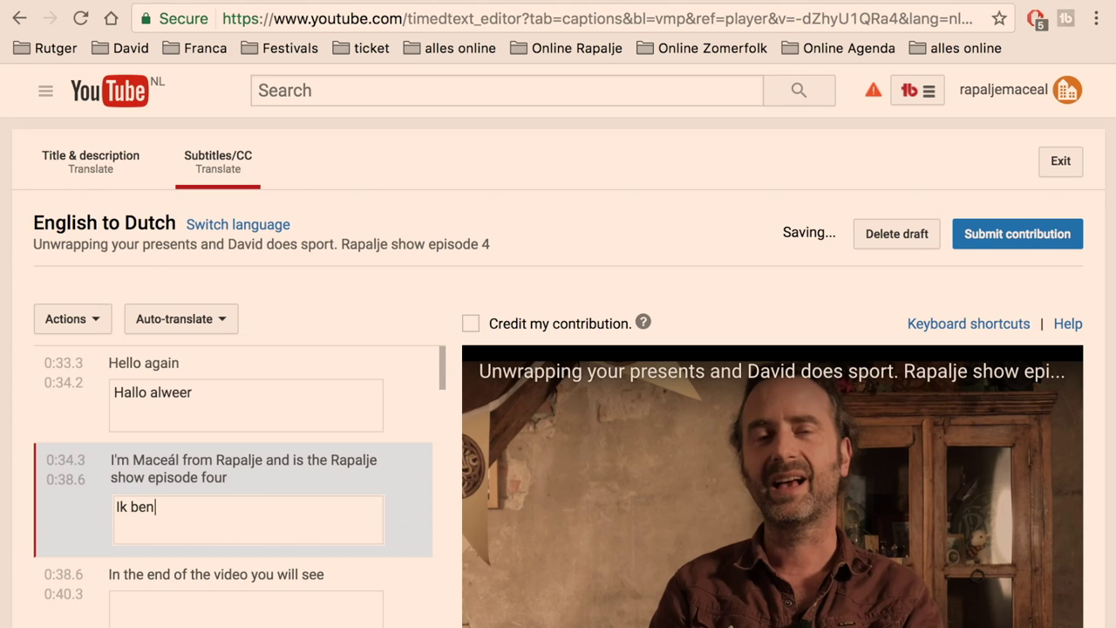
text( Macea)
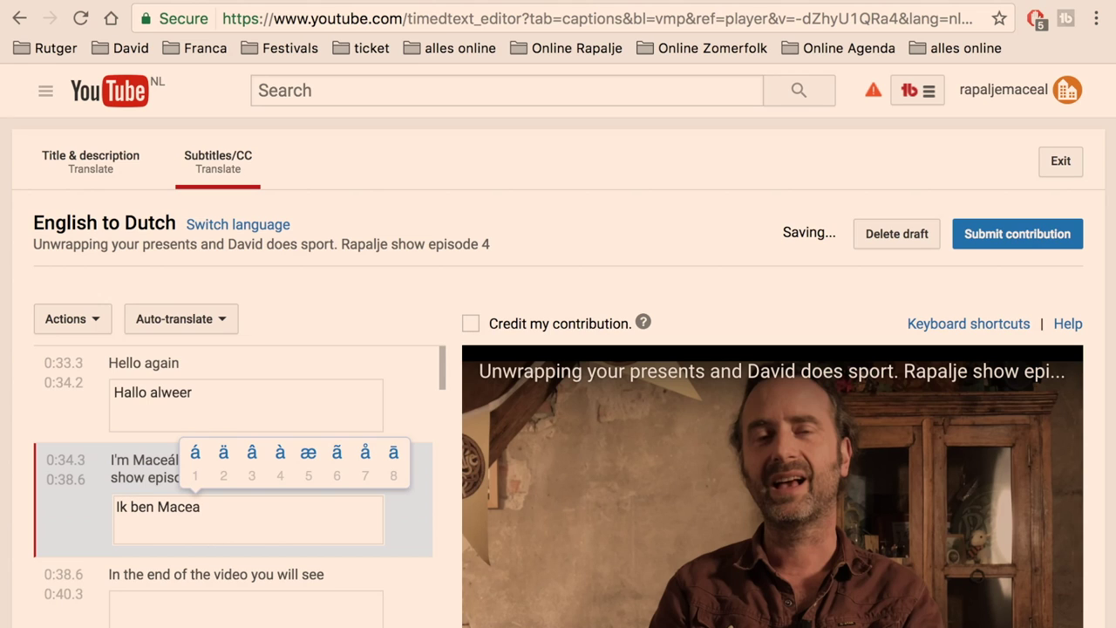
text(1)
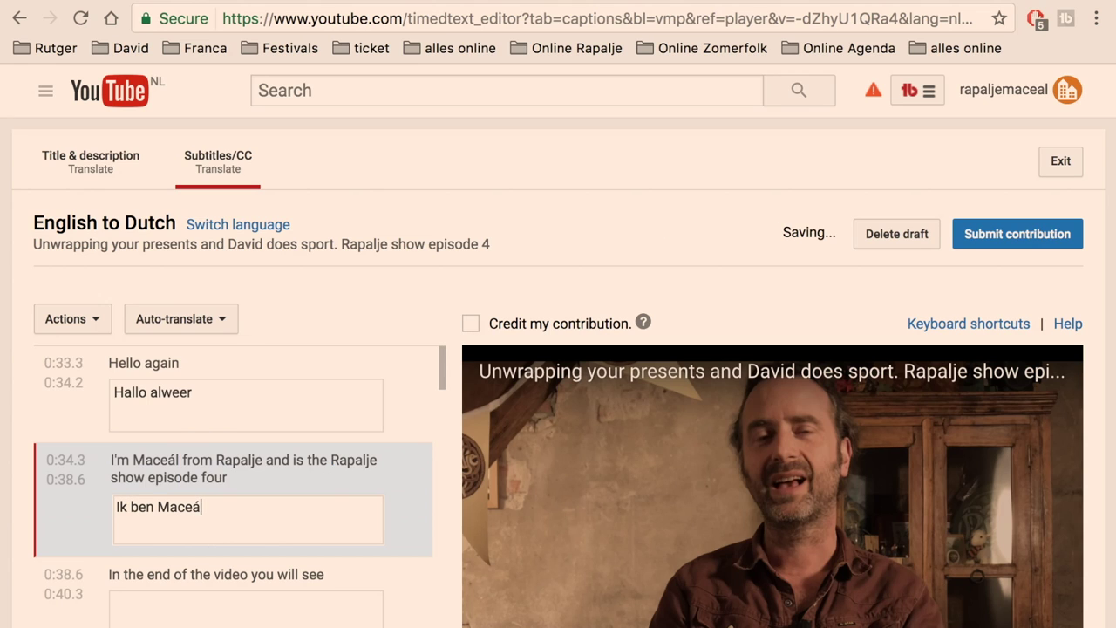
text(l van Rapalje en dit is)
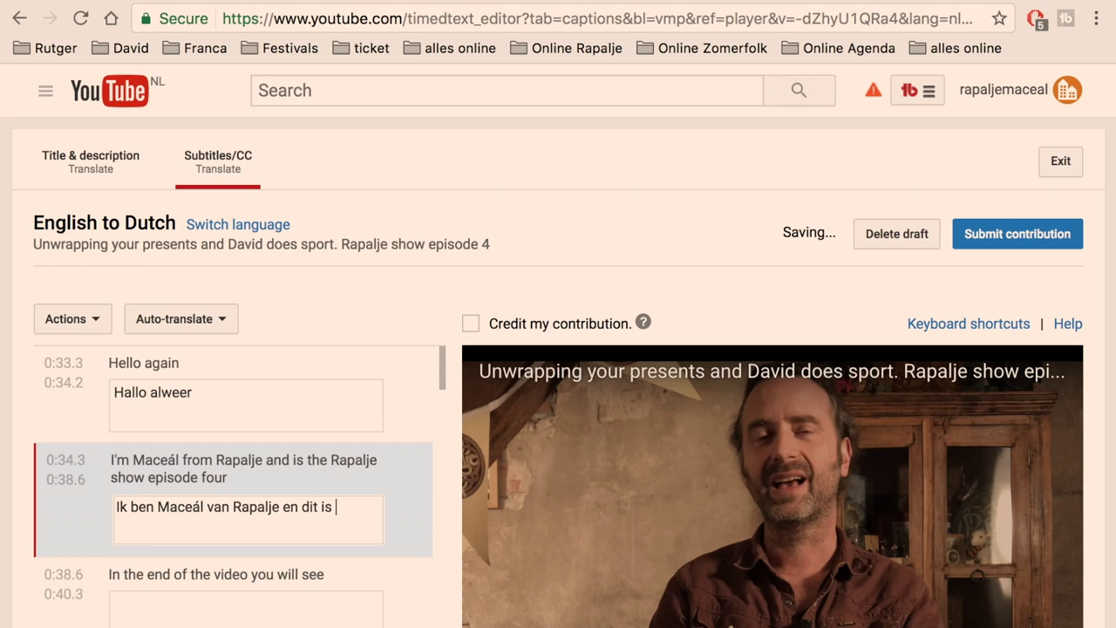
text( de)
text(Rapalje )
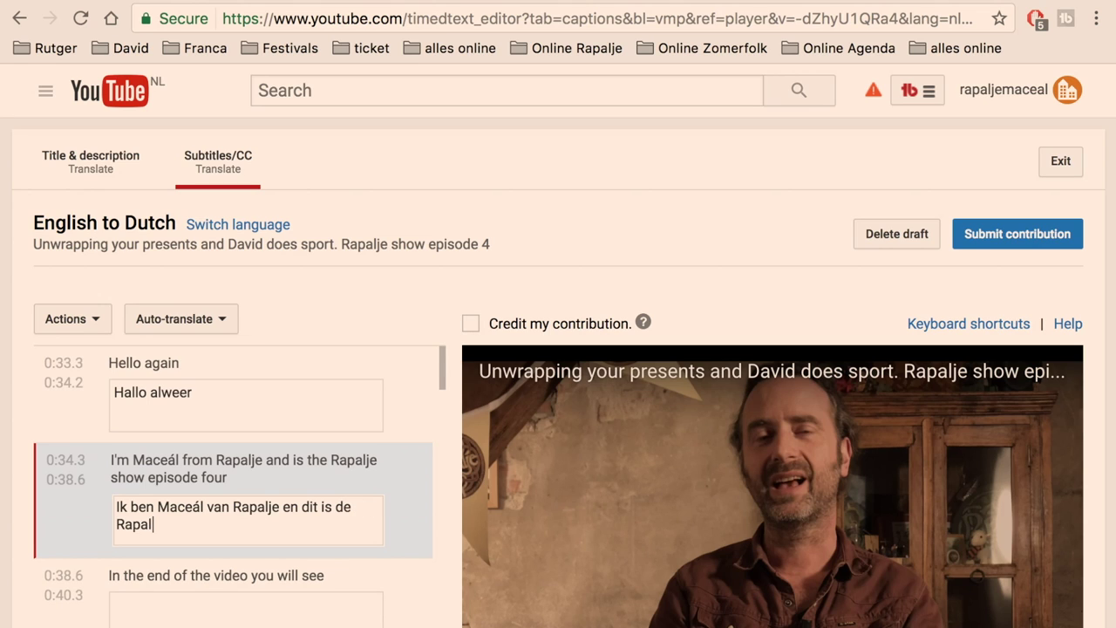
text(show)
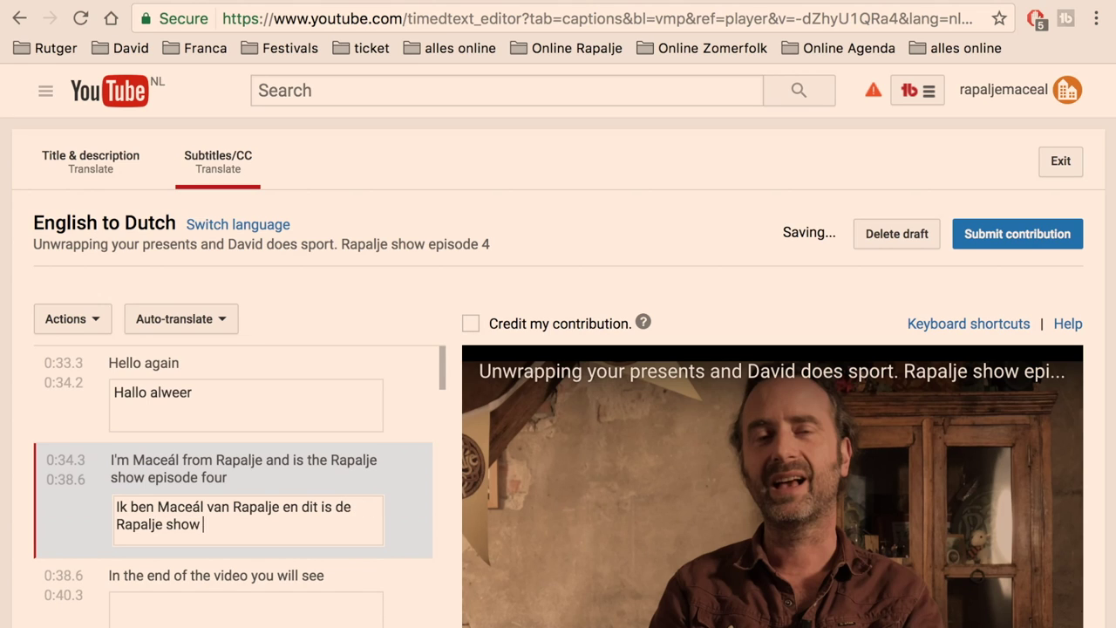
text( aflever)
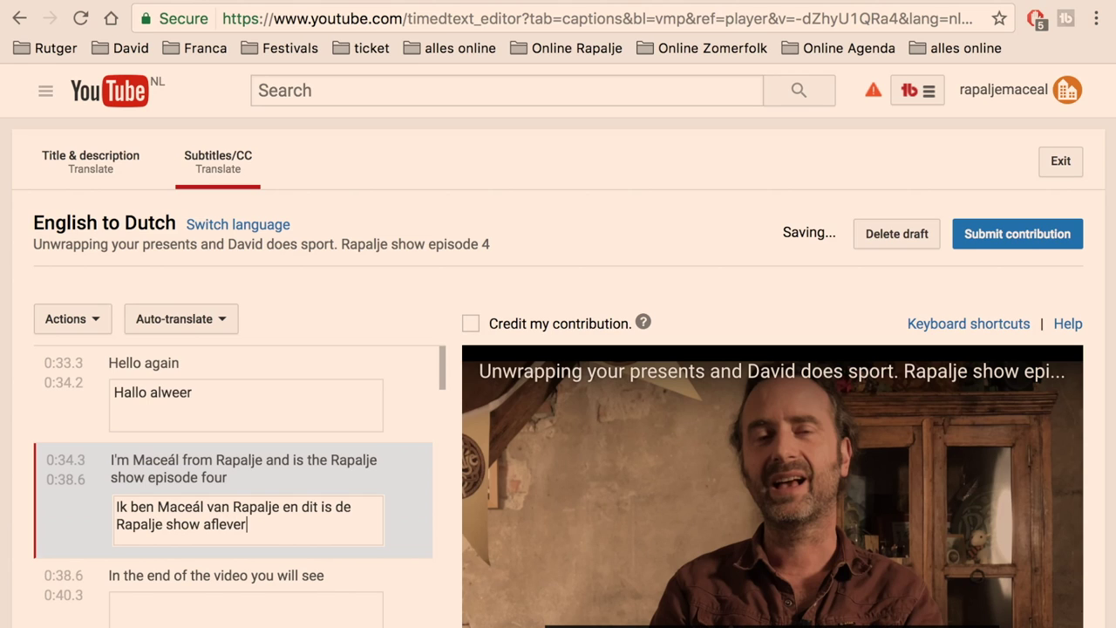
text(ing vier)
click(209, 612)
Review the subtitle editor's keyboard shortcuts and look through the list of subtitles still awaiting translation
scroll(260, 524, down, 2)
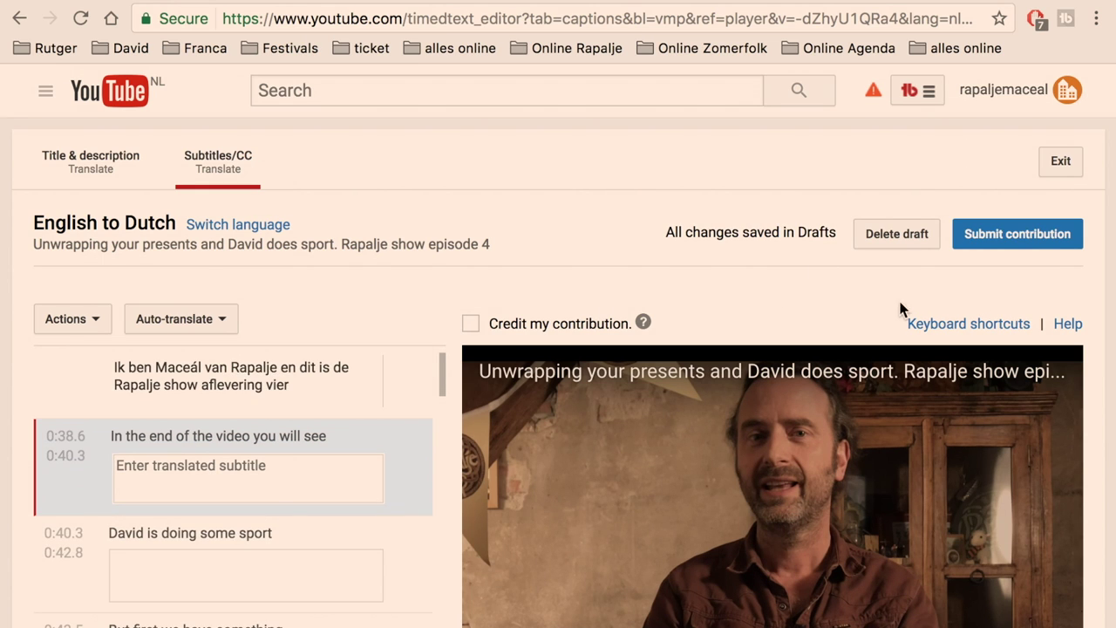
click(929, 327)
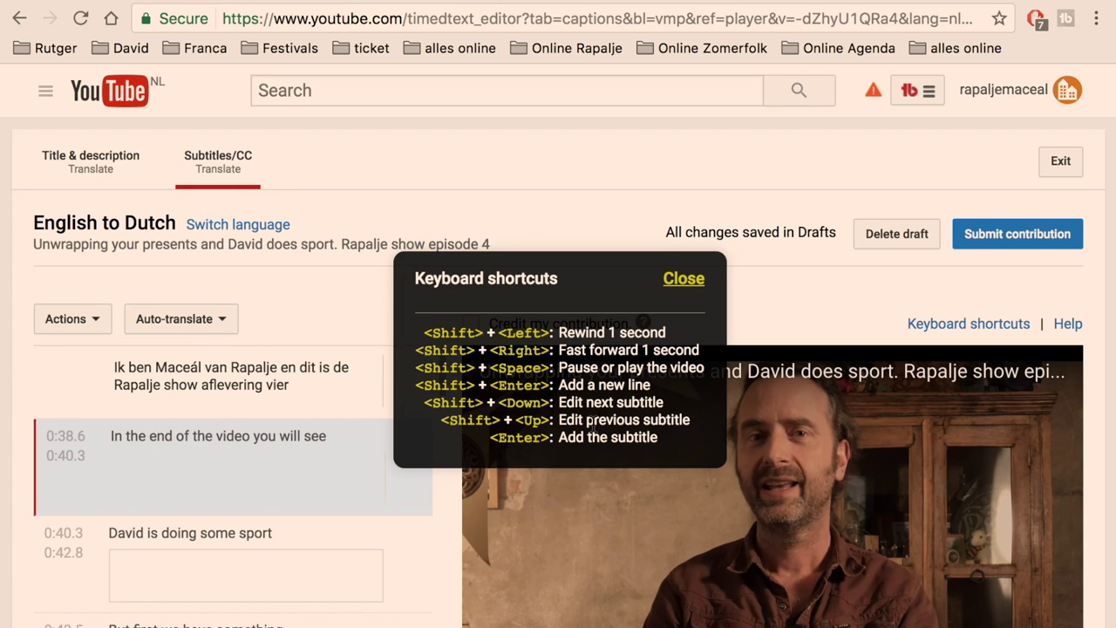
click(684, 278)
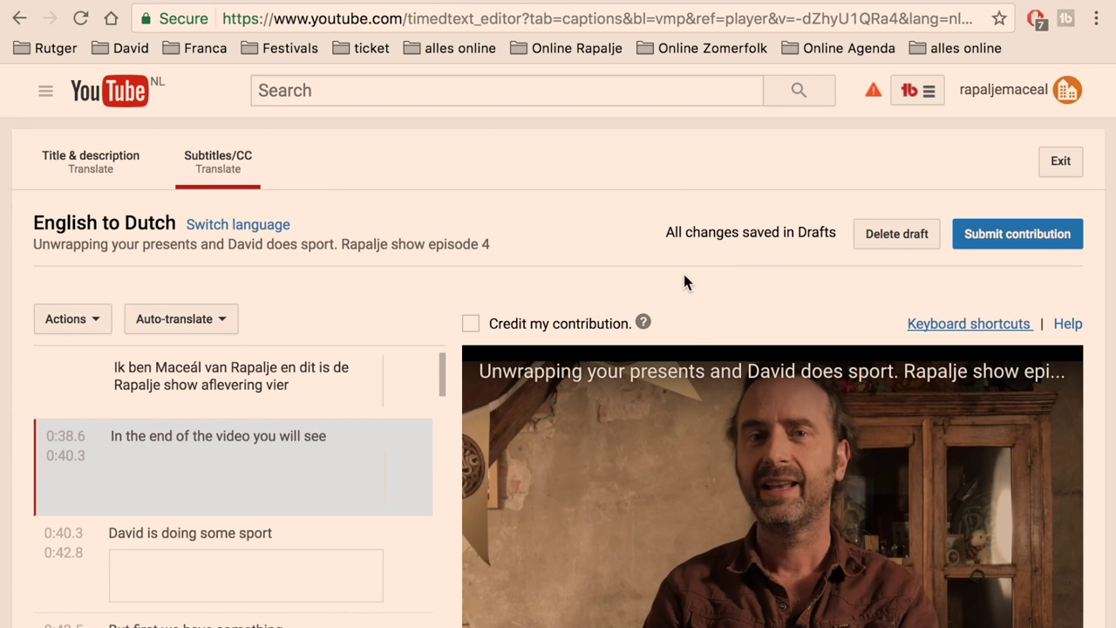
scroll(684, 276, down, 3)
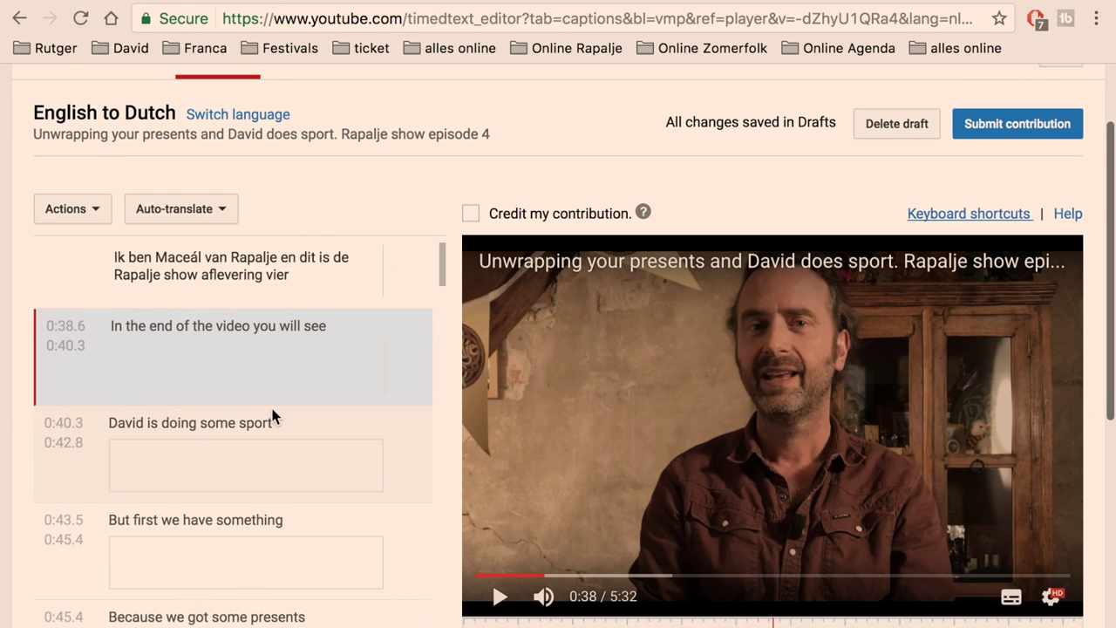
scroll(270, 405, up, 3)
scroll(271, 410, down, 15)
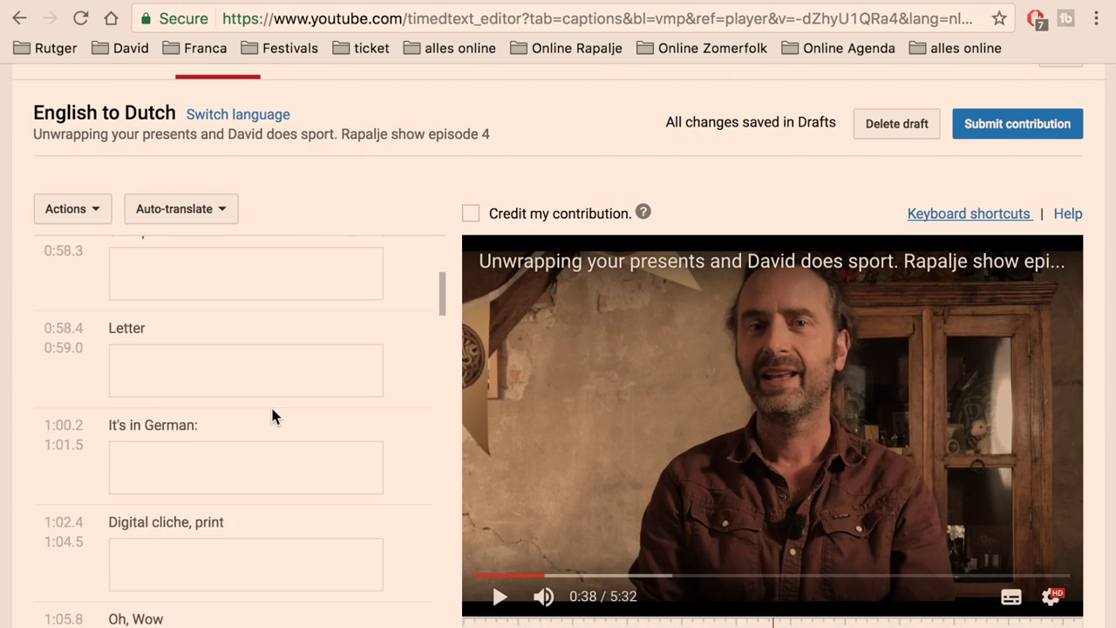
scroll(272, 409, up, 20)
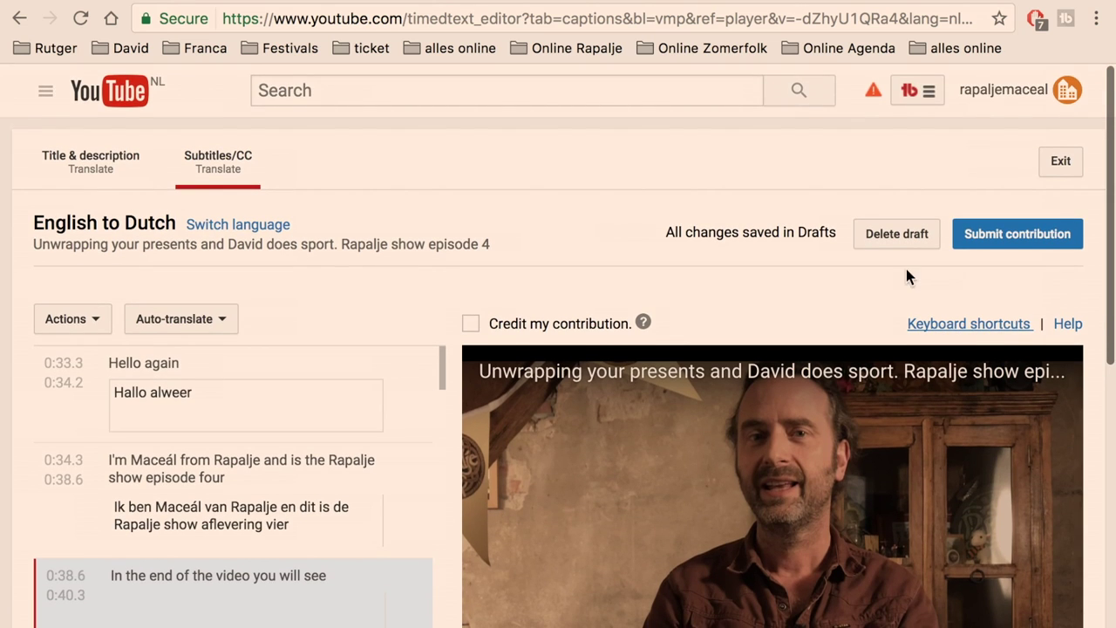
Submit the Dutch subtitles contribution, marking the subtitles as done and ready to be reviewed
scroll(905, 268, down, 1)
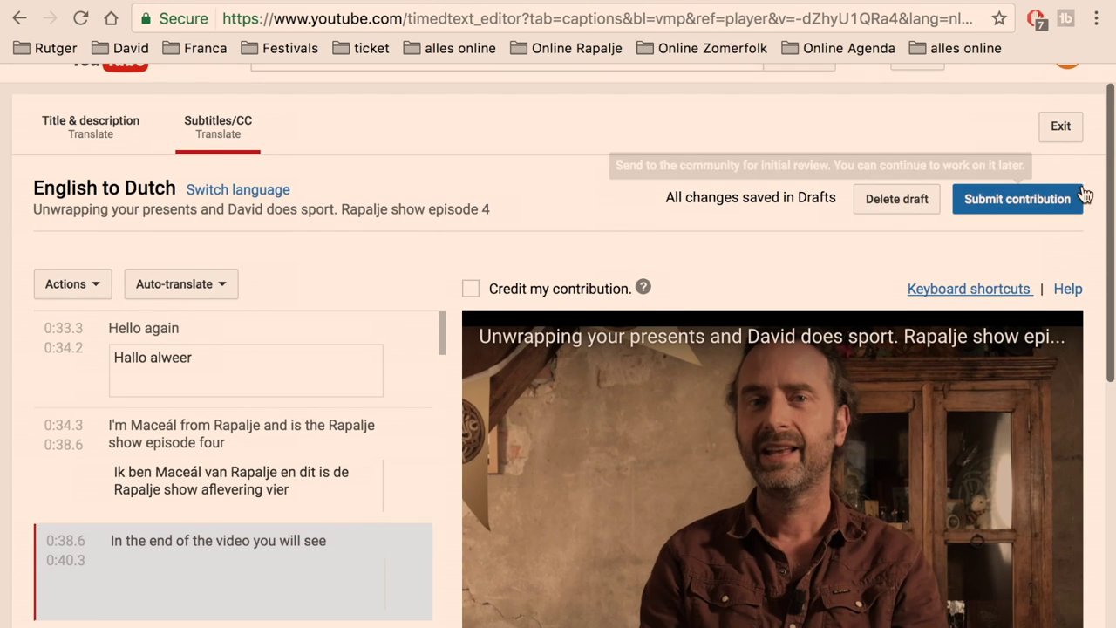
click(996, 206)
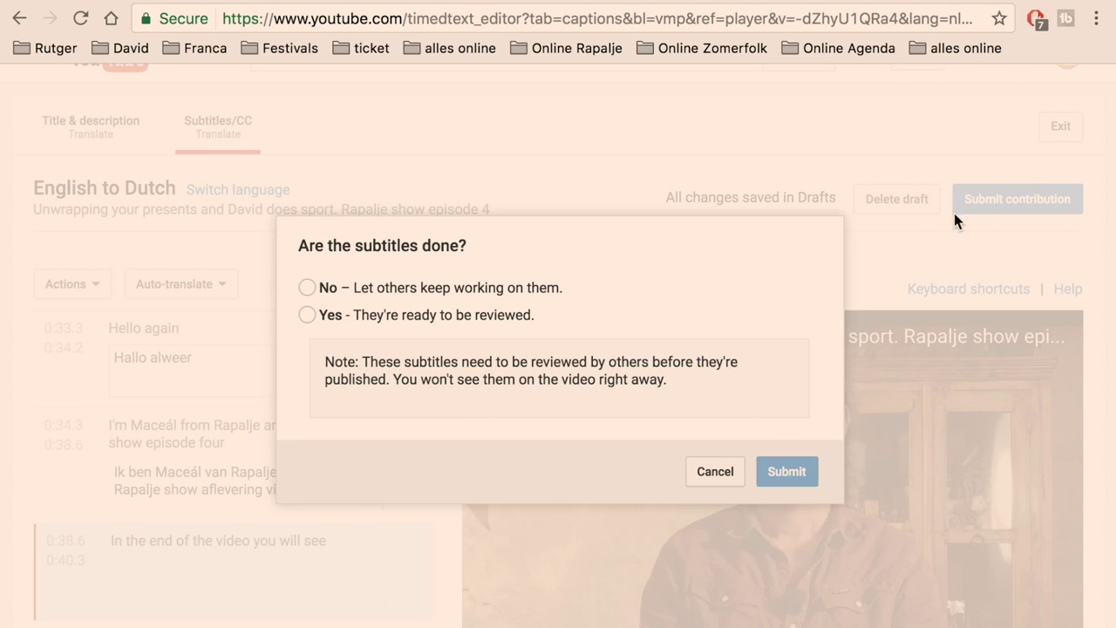
click(307, 315)
click(786, 471)
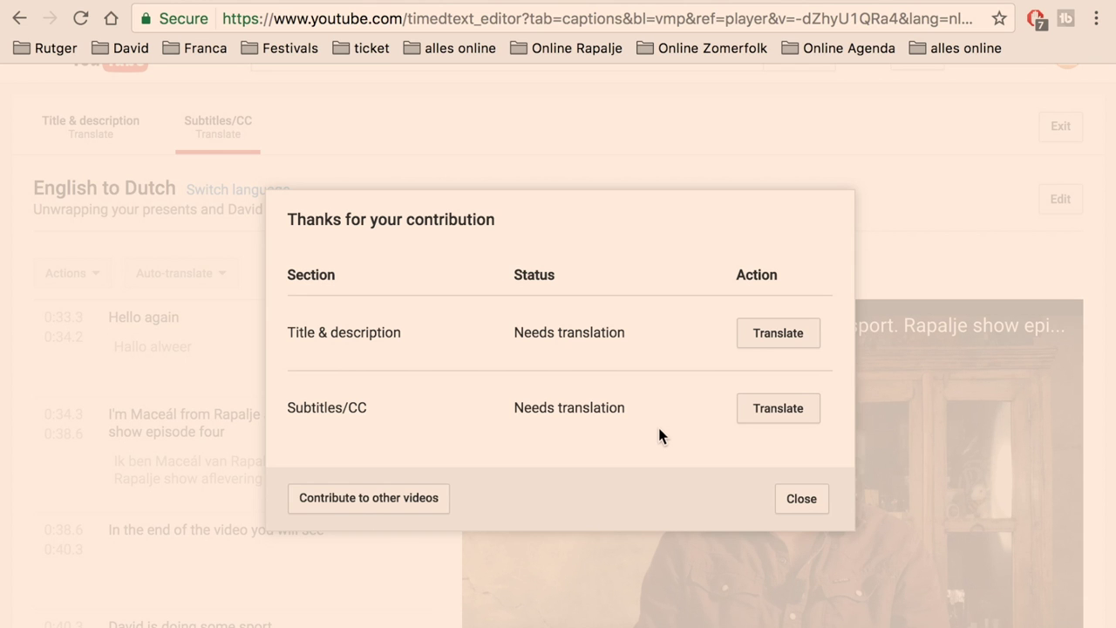
Translate the video title into Dutch as "Kadootjes uitpakken en David doet aan sport. Rapalje show aflevering 4" and submit the contribution
click(778, 333)
click(624, 319)
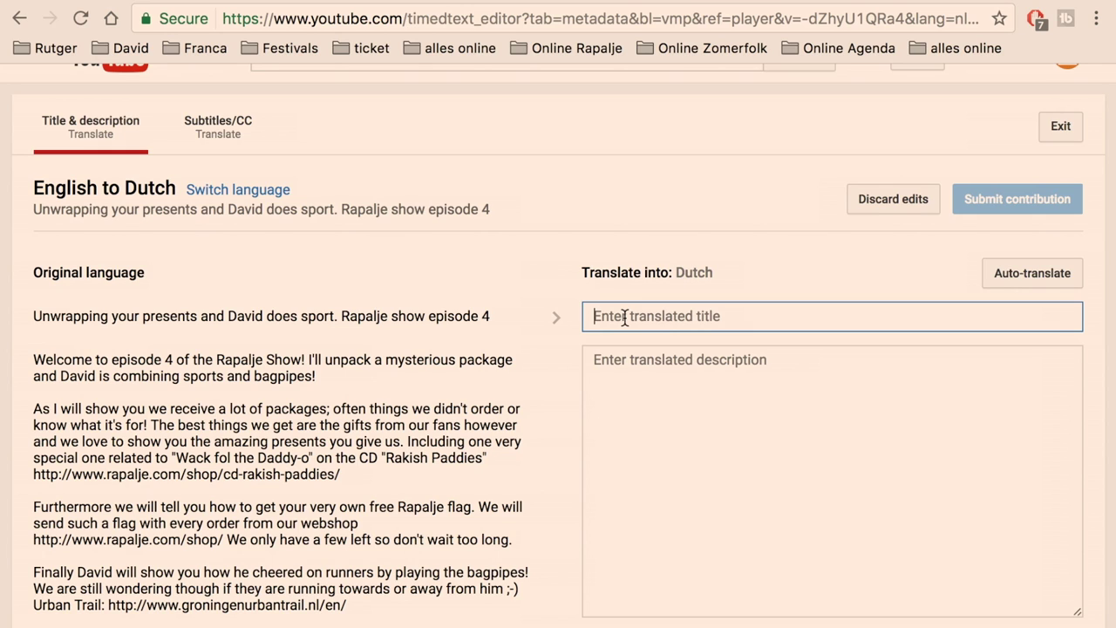
text(Kadoot)
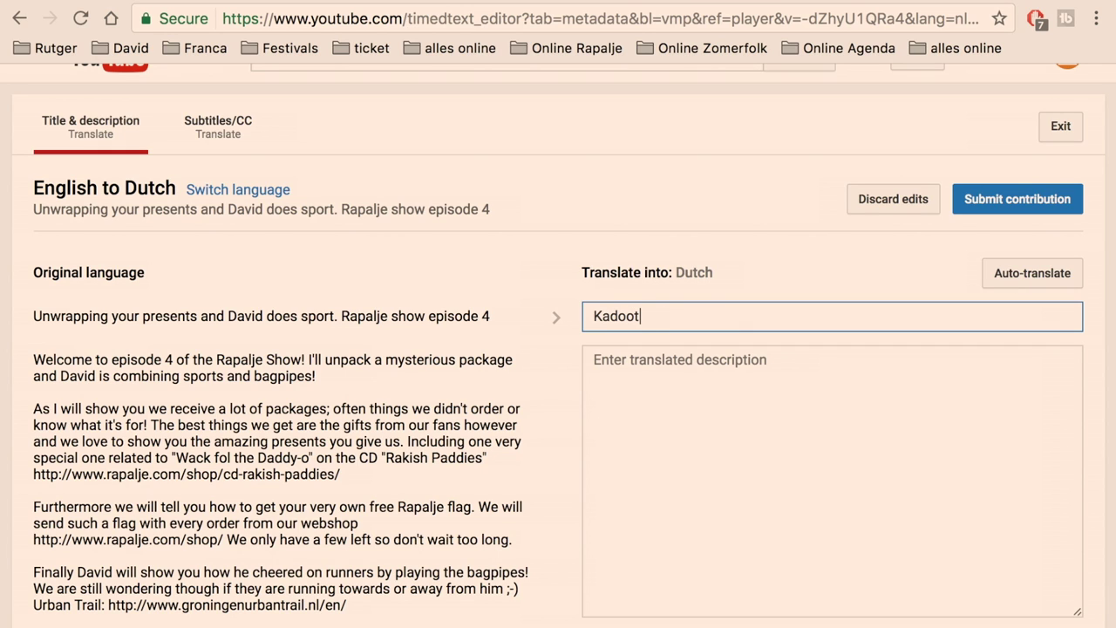
text(jes uitpak)
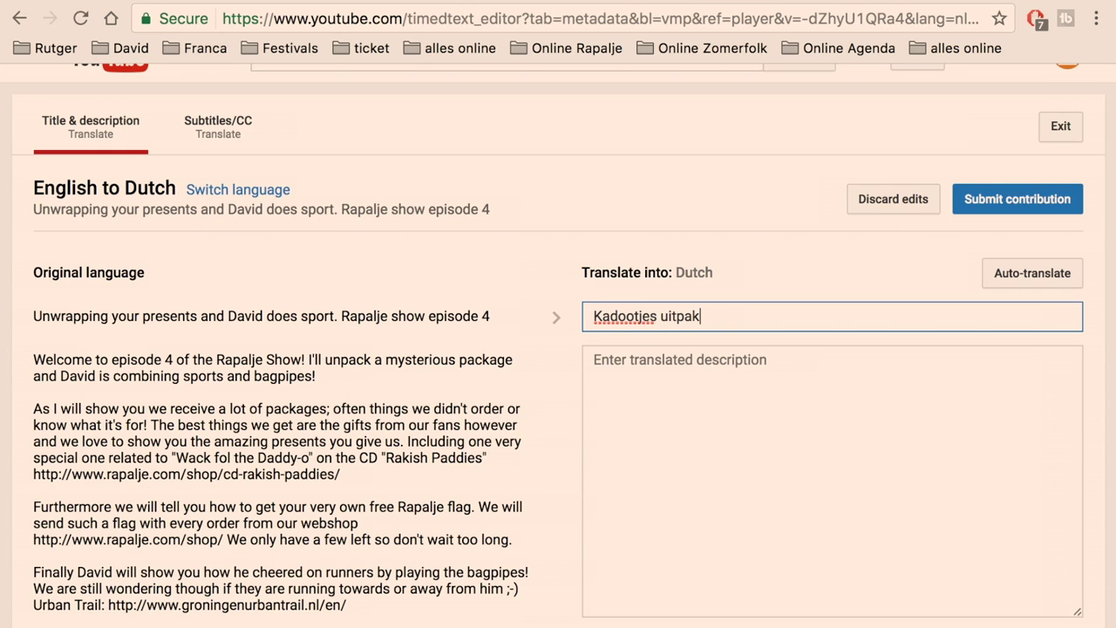
text(ken en David do)
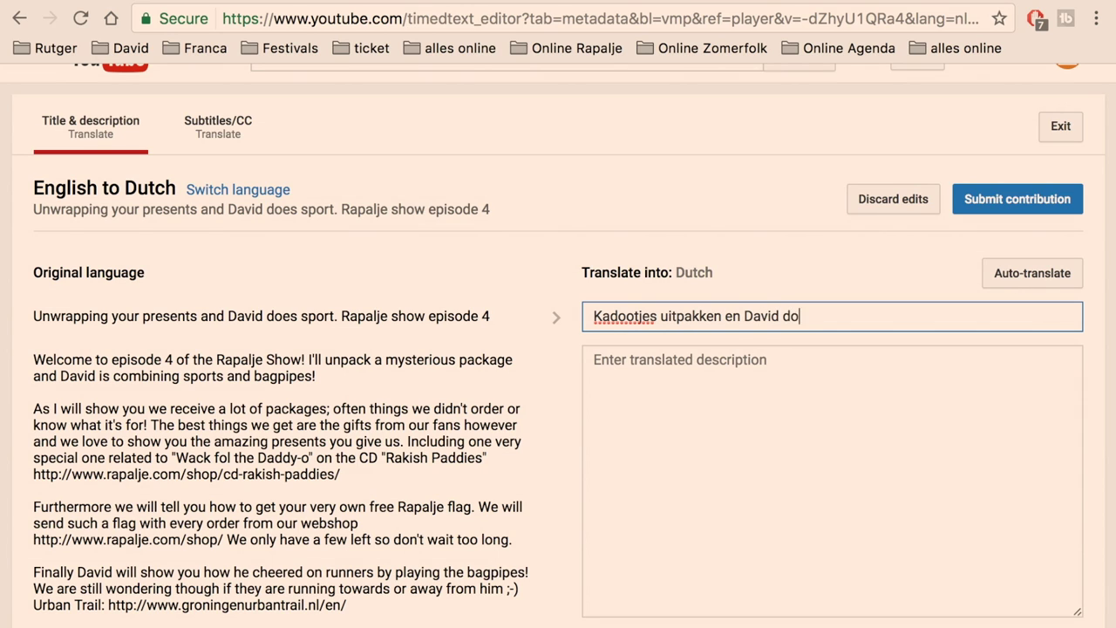
text(et aan sport. Rapalje sh)
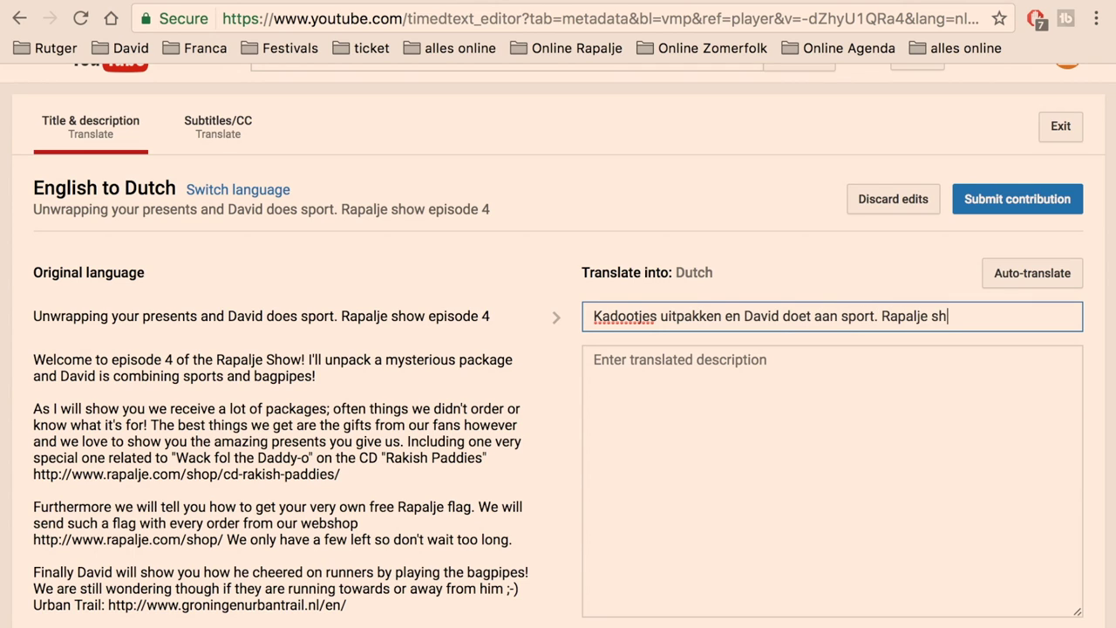
text(ow aflevering)
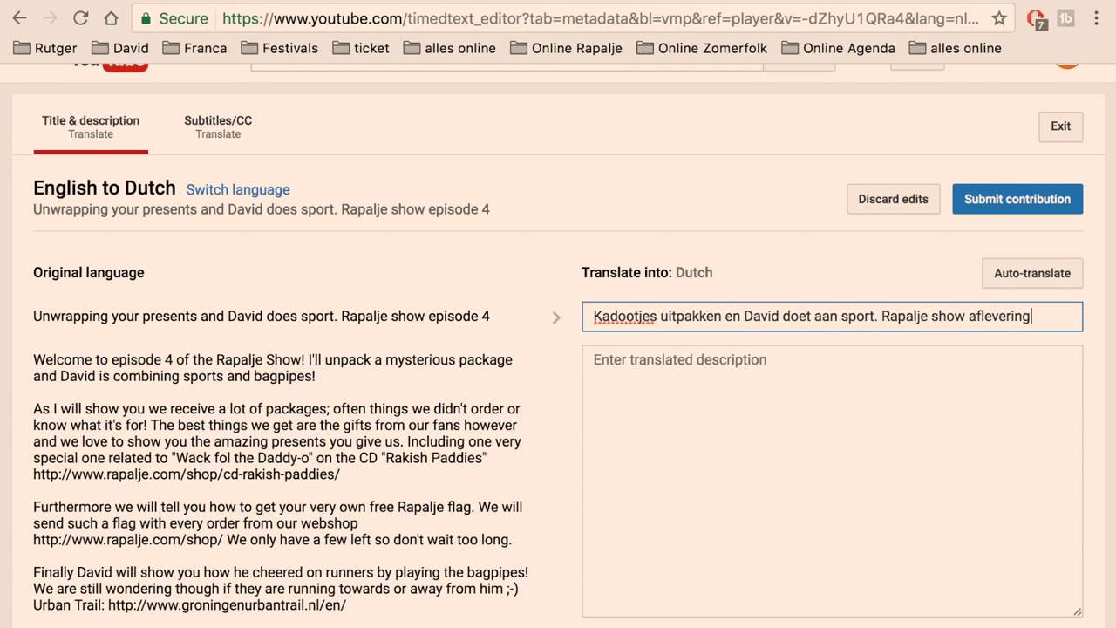
text( 4)
click(1003, 200)
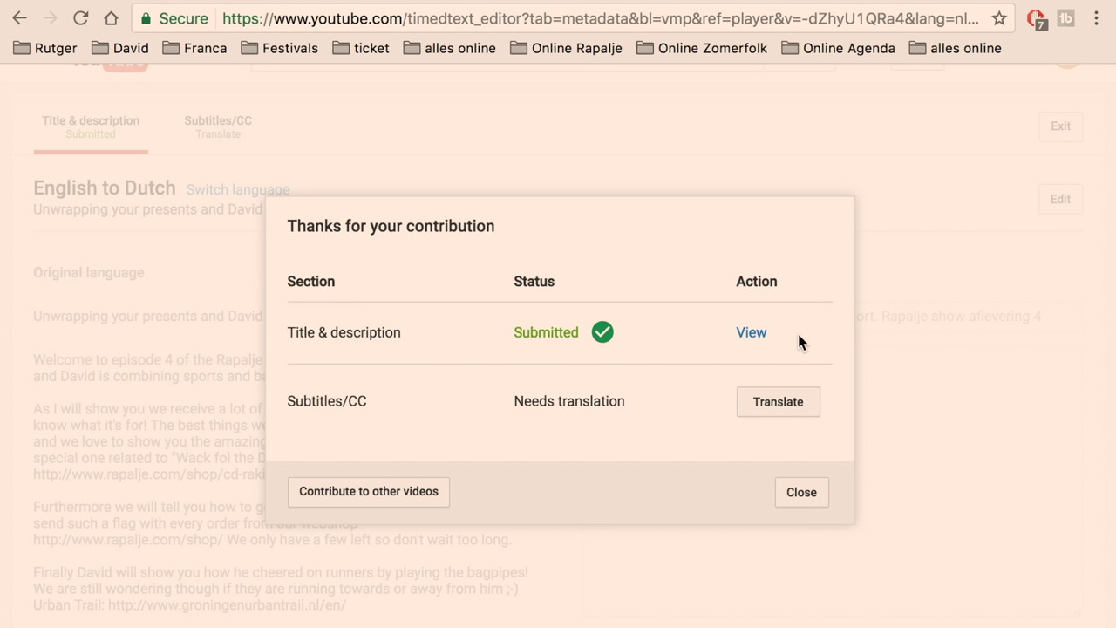
Go back to the Dutch subtitle translation and look through the translated and untranslated subtitle lines
click(772, 401)
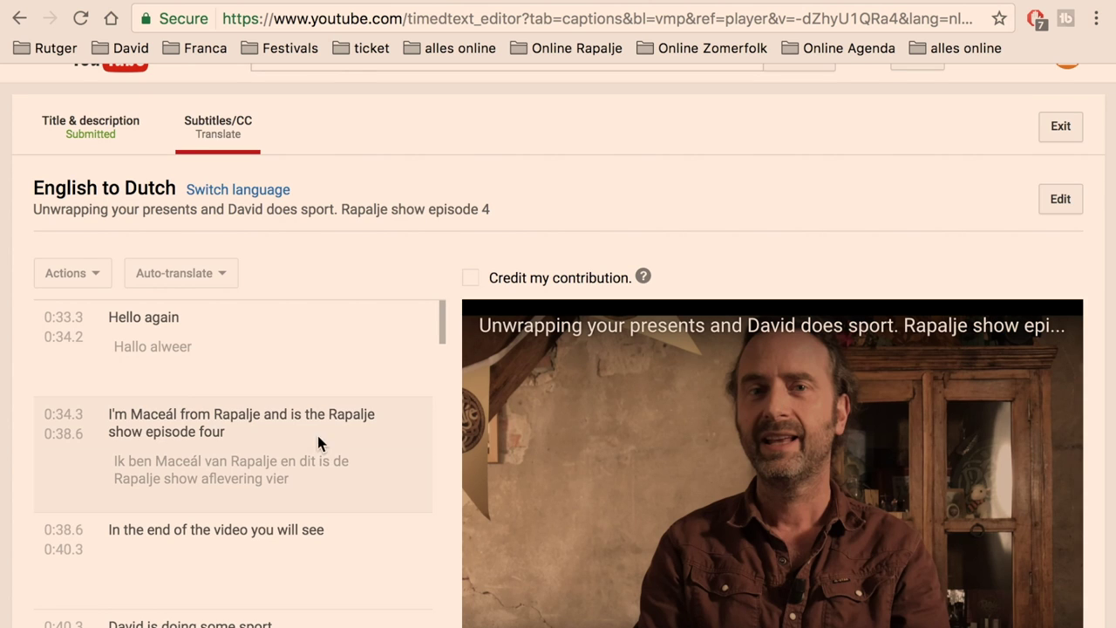
scroll(310, 454, down, 5)
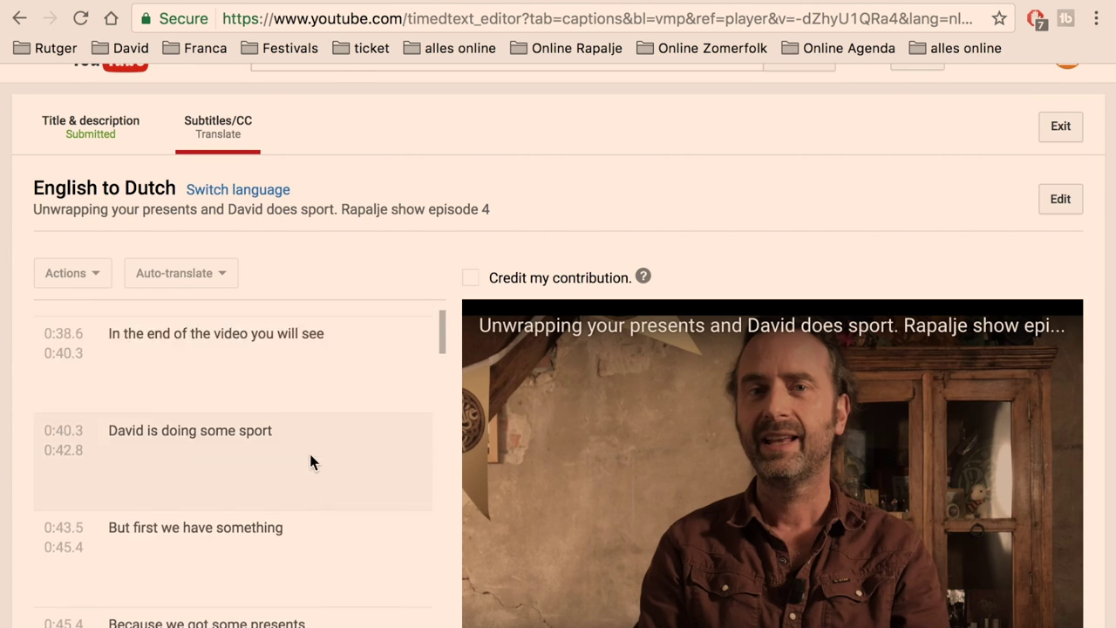
scroll(310, 454, up, 6)
scroll(310, 454, down, 6)
scroll(311, 454, down, 10)
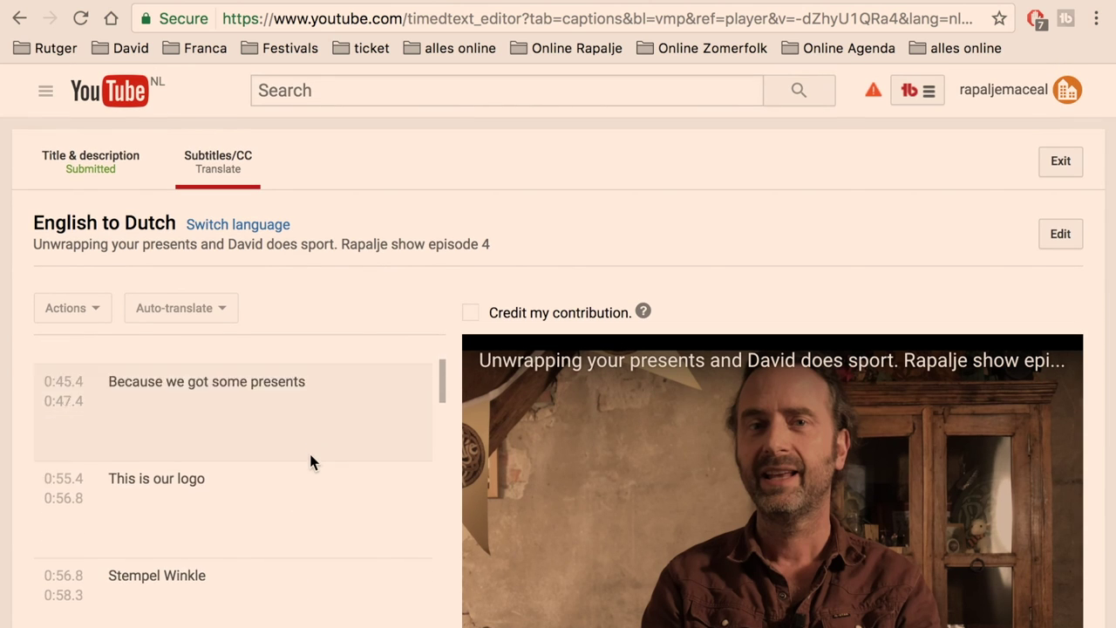